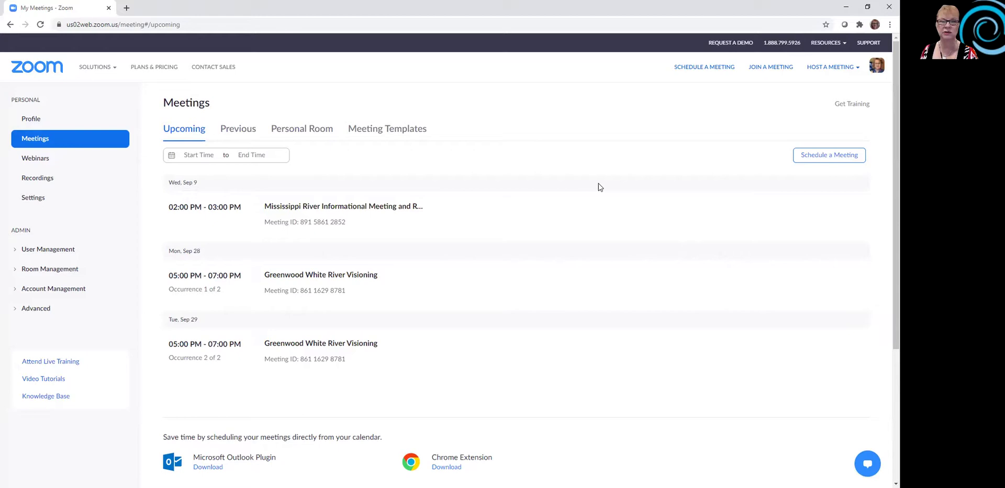
- Start scheduling a new meeting, look through the available meeting templates, and return to the meetings list without choosing one
left_click(832, 158)
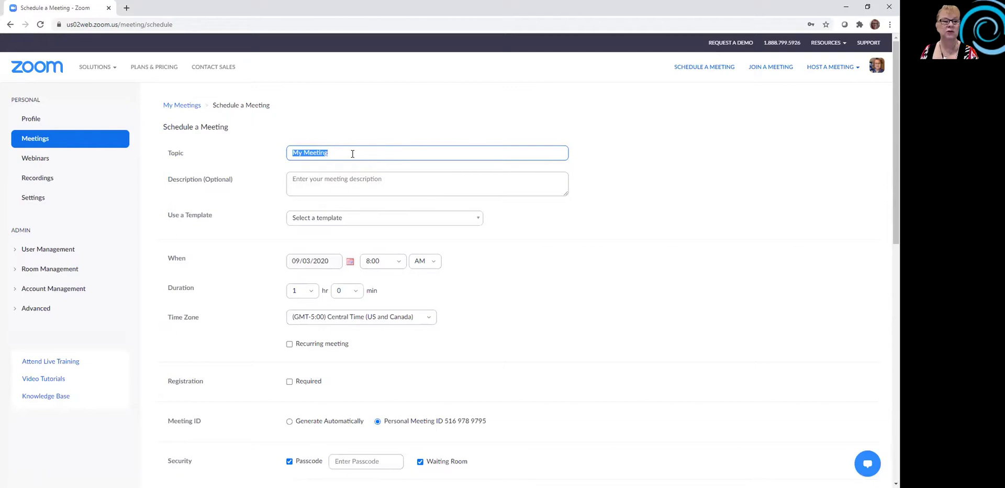
left_click(471, 218)
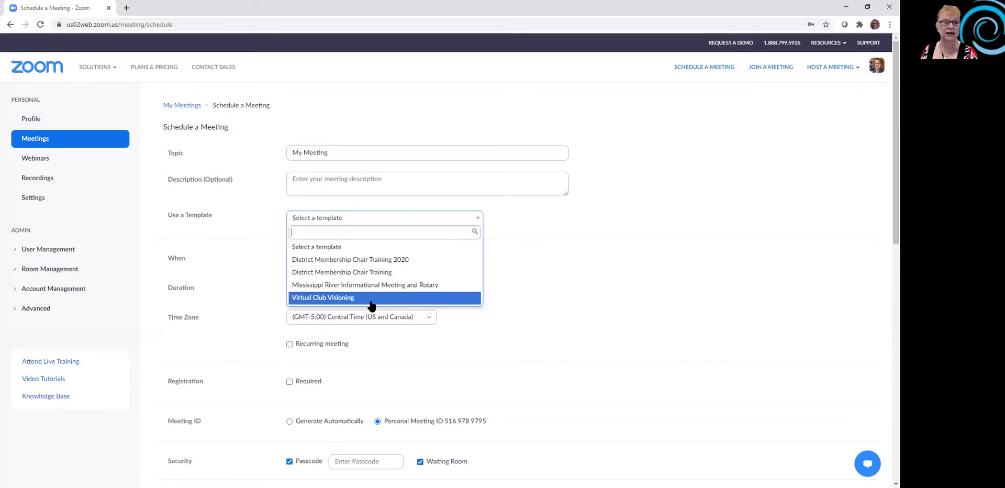
left_click(185, 108)
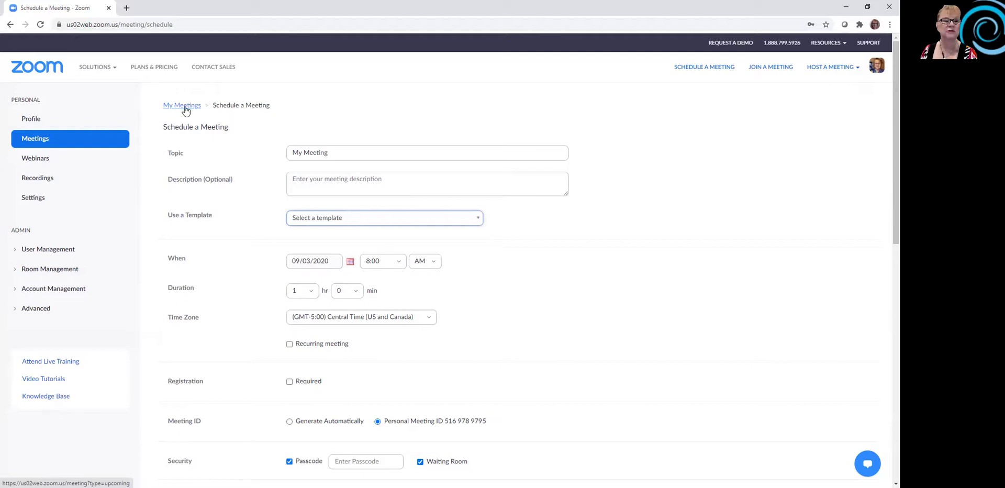
left_click(179, 108)
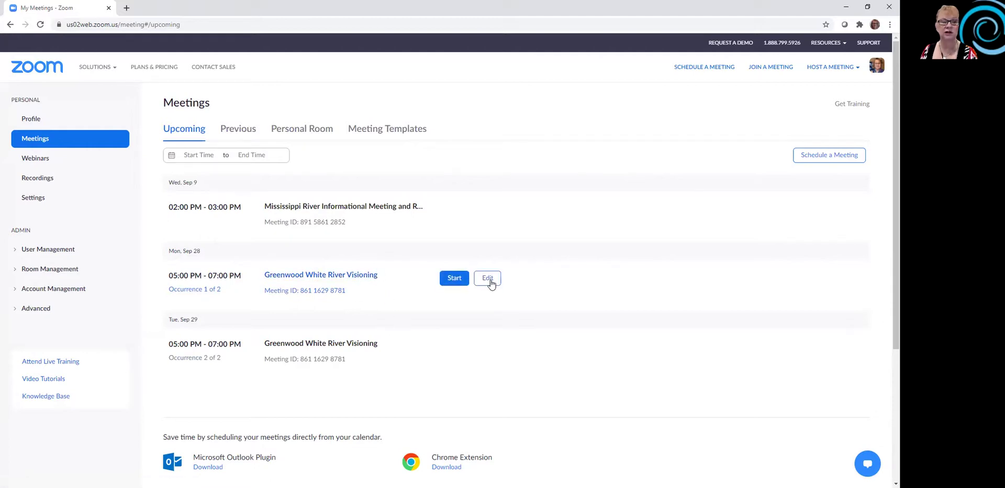
- Open the Sep 28 occurrence of Greenwood White River Visioning for editing and read its full description
left_click(489, 279)
left_click(415, 177)
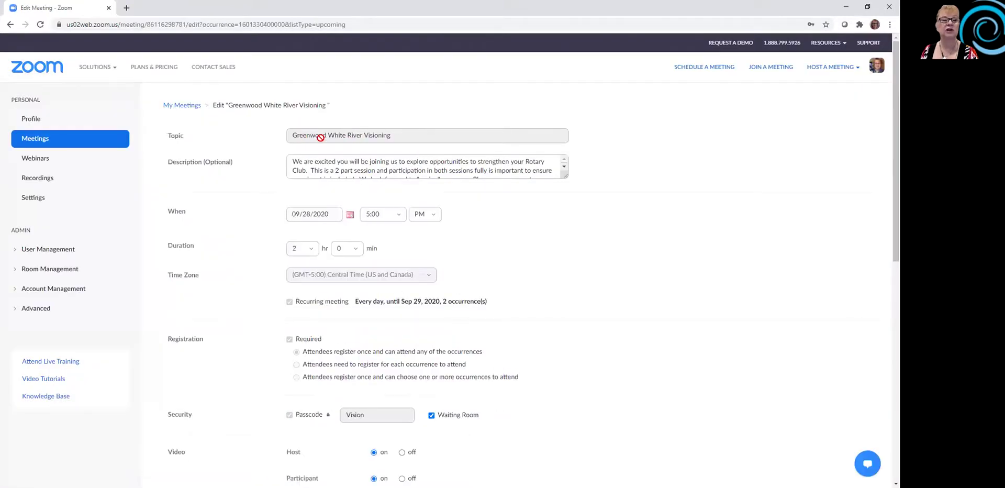
left_click(565, 168)
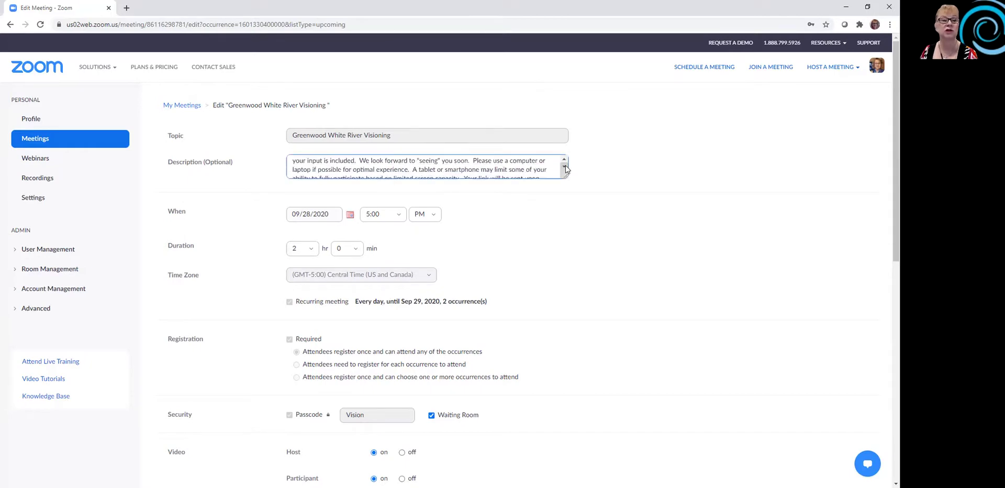
left_click(565, 160)
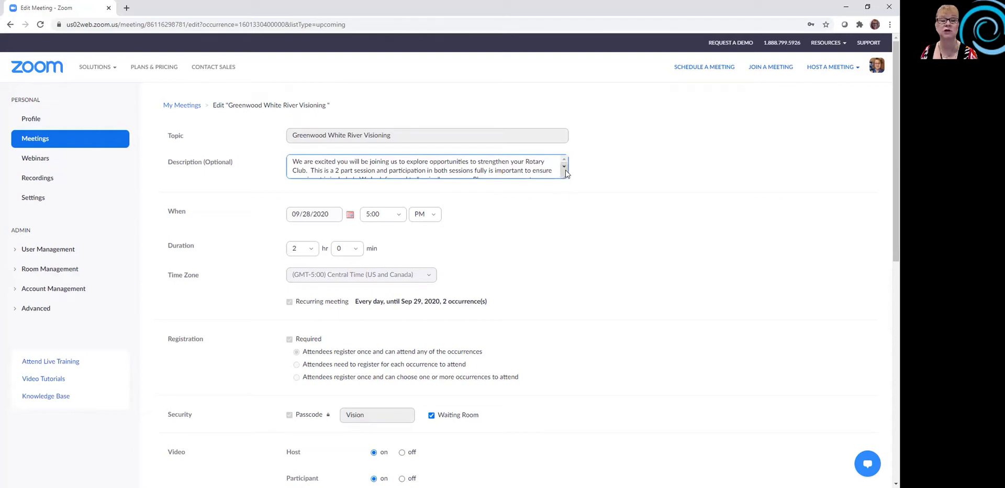
left_click(564, 168)
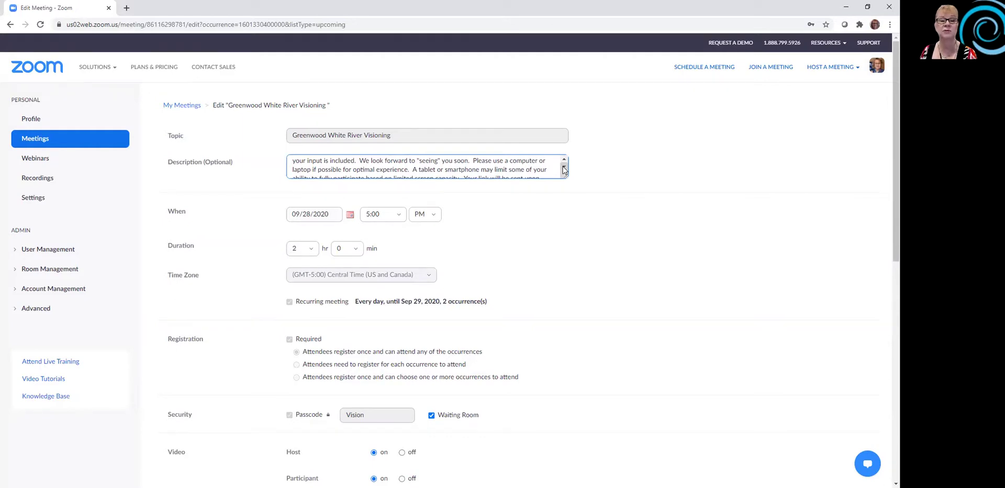
scroll(564, 170, "down", 2)
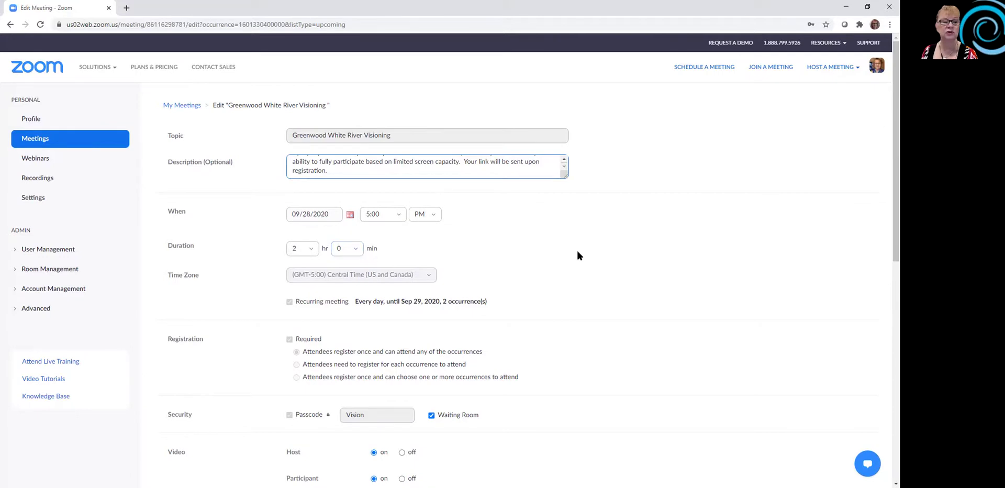
- Review the occurrence's schedule, registration, security, video, audio and meeting options, and save the meeting
scroll(576, 248, "down", 2)
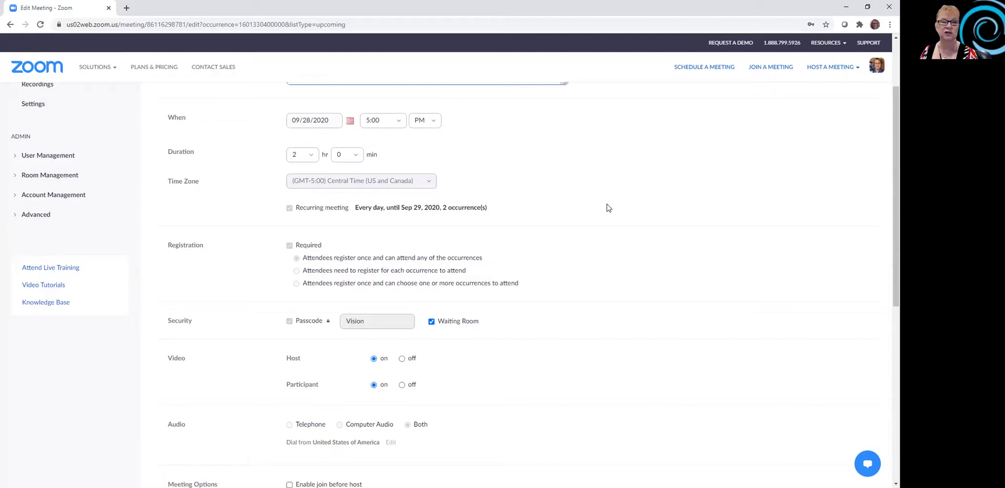
scroll(608, 207, "down", 1)
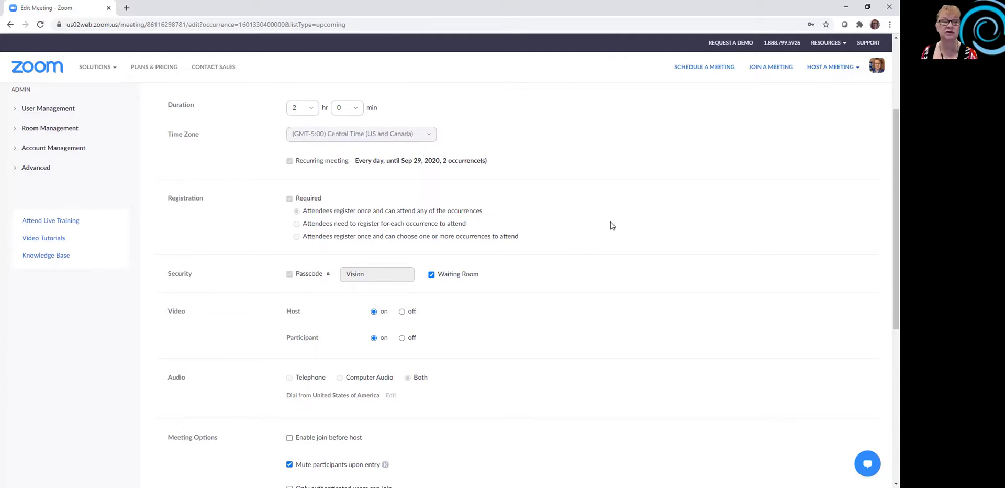
scroll(612, 225, "down", 1)
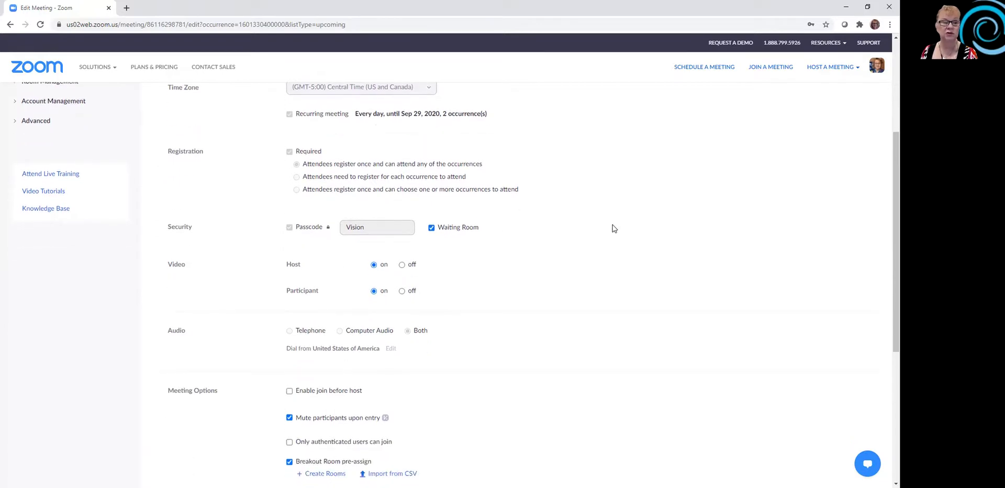
scroll(612, 227, "down", 1)
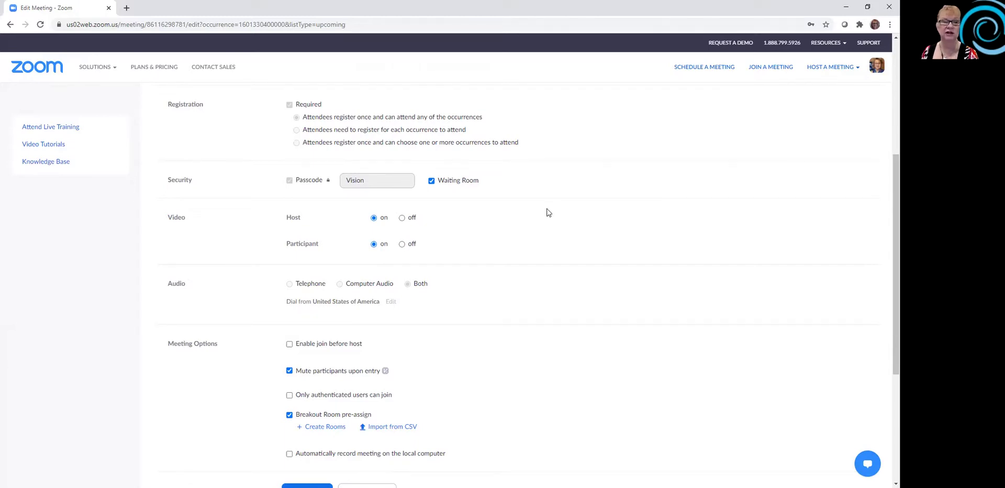
scroll(548, 212, "down", 1)
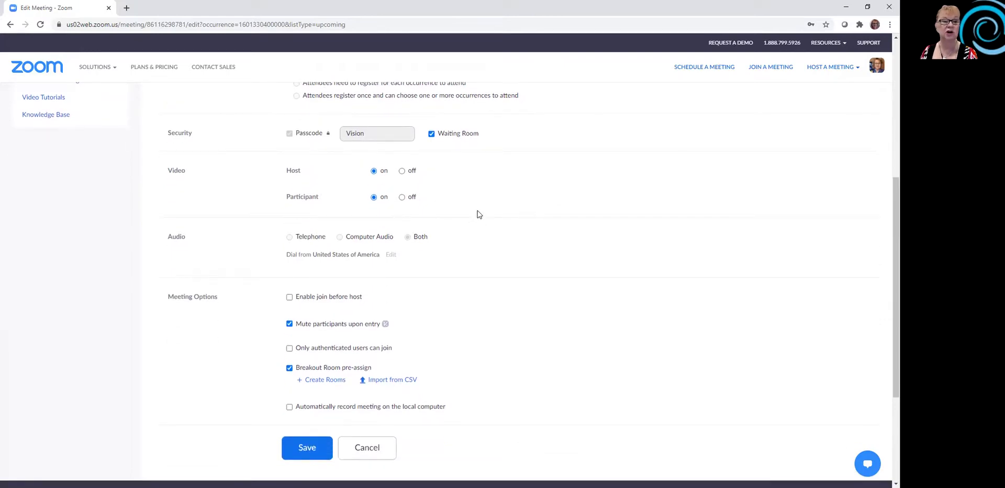
scroll(476, 214, "down", 1)
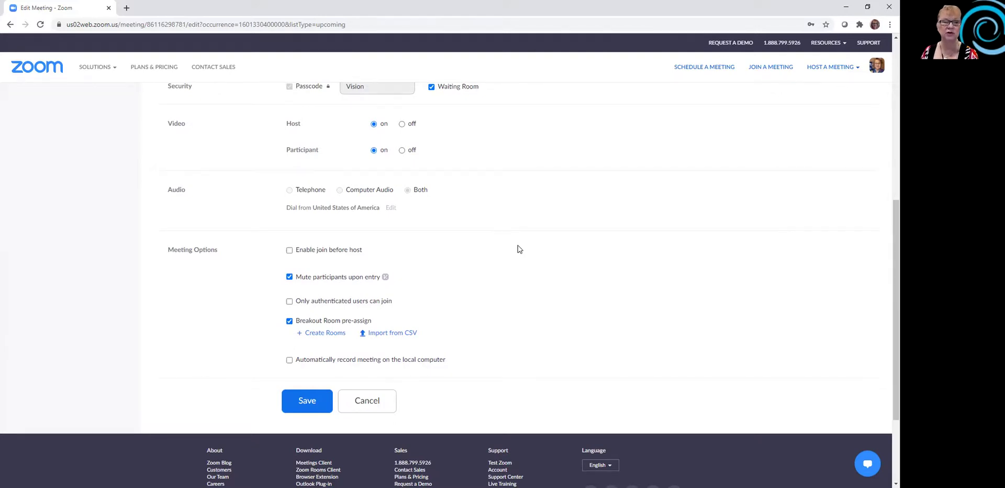
scroll(518, 249, "down", 1)
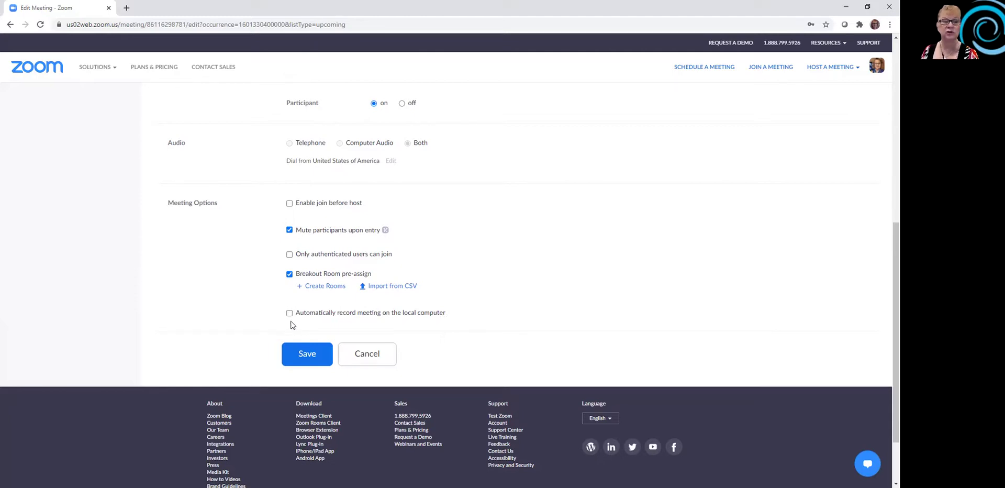
left_click(308, 354)
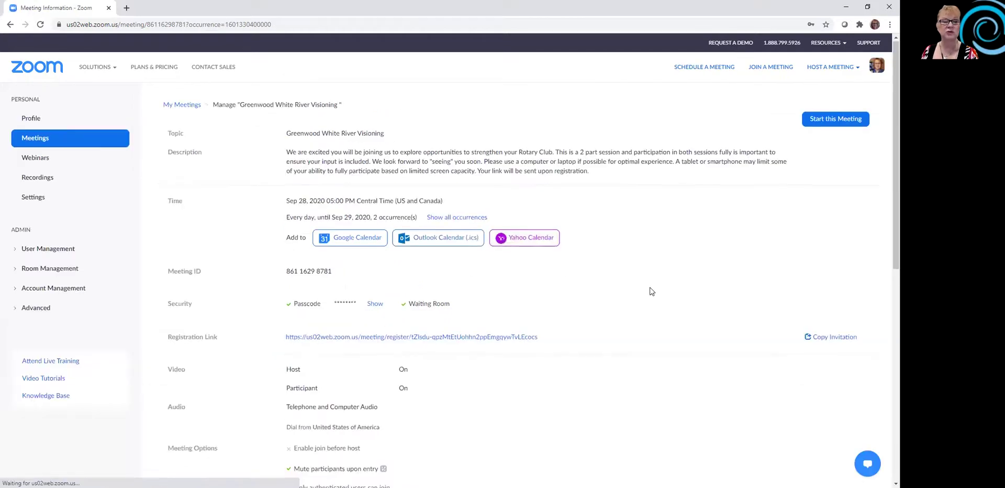
- View the meeting's invitation text with its registration link, and close it without copying
scroll(649, 287, "down", 2)
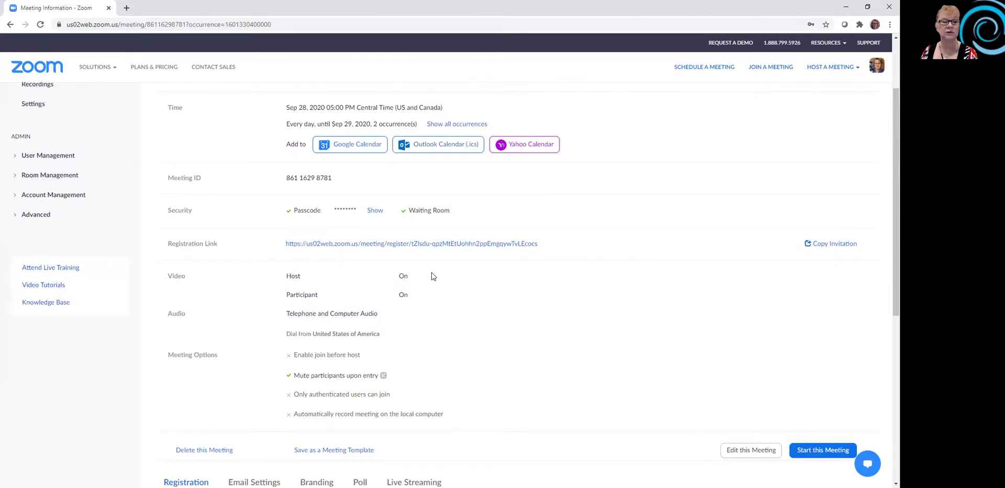
left_click(837, 244)
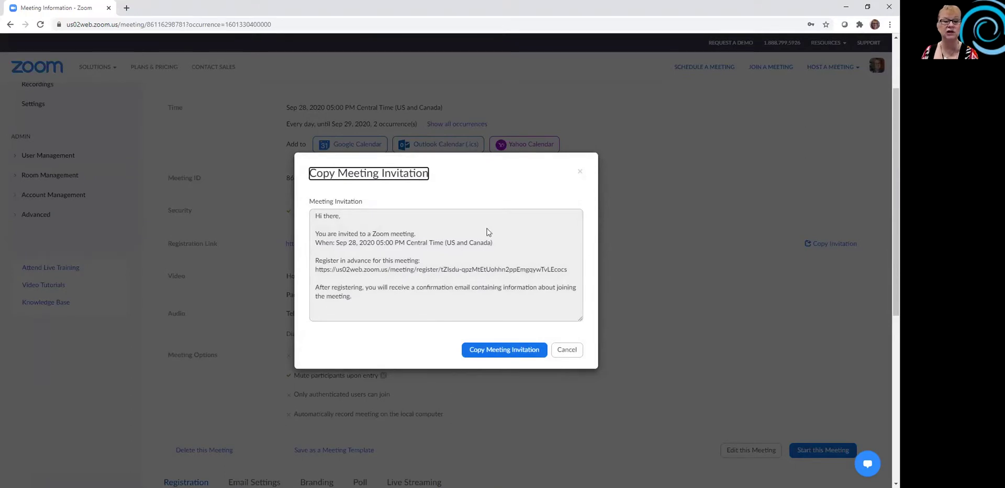
left_click(579, 173)
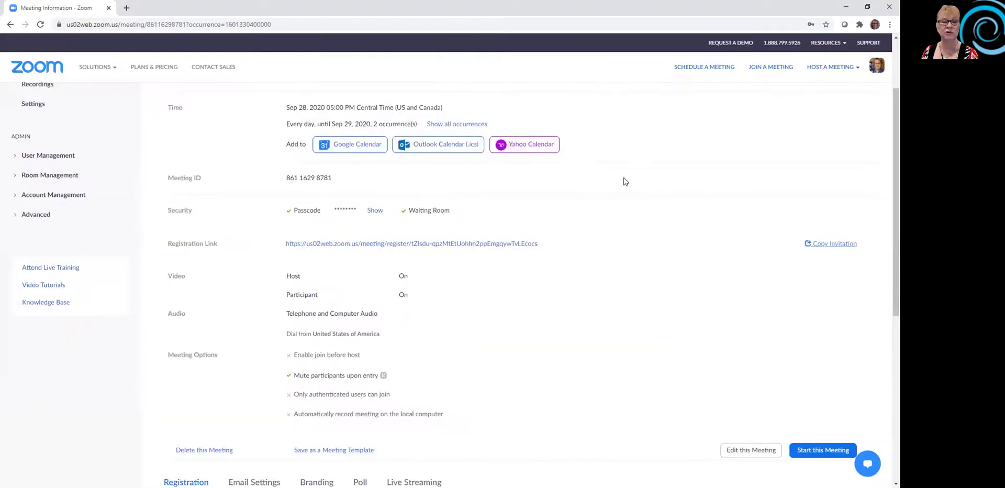
- Review the meeting details down to the registration section, view the list of registrants, and close it
scroll(751, 250, "down", 1)
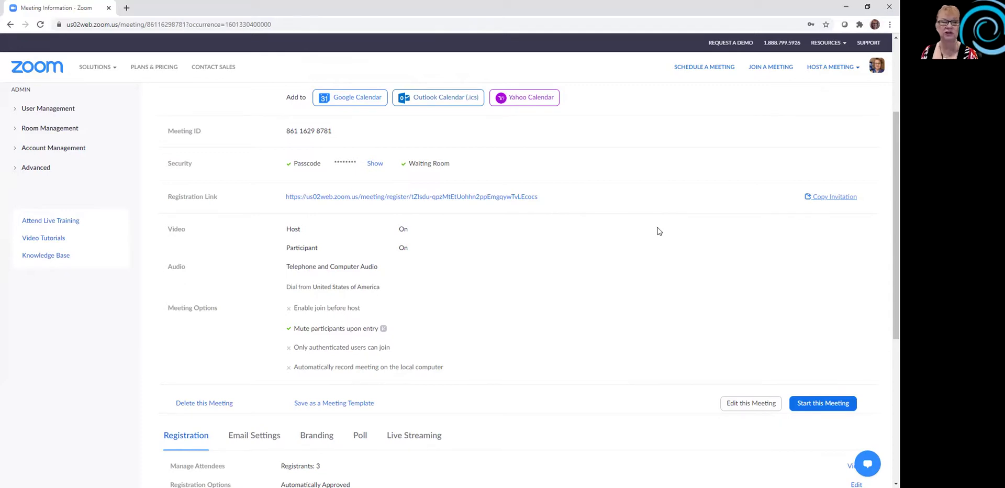
scroll(659, 231, "down", 1)
scroll(659, 232, "down", 1)
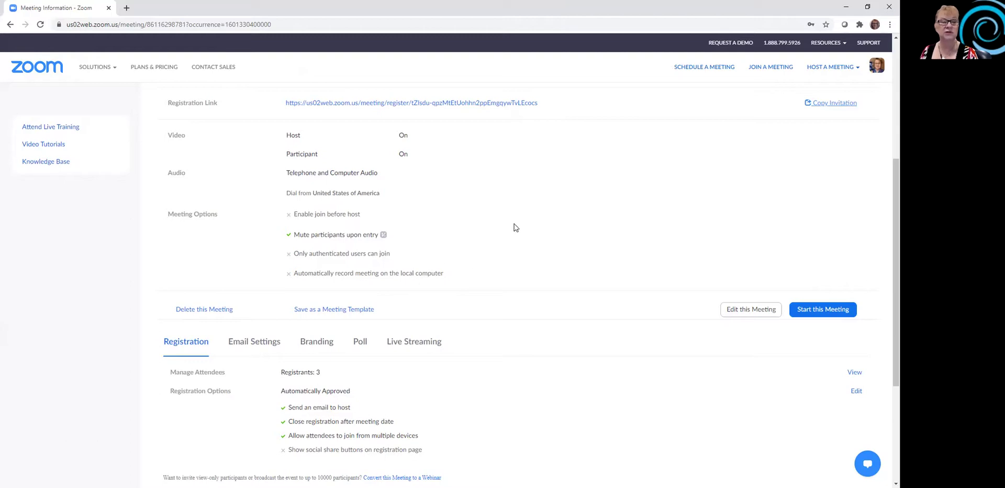
scroll(514, 228, "down", 2)
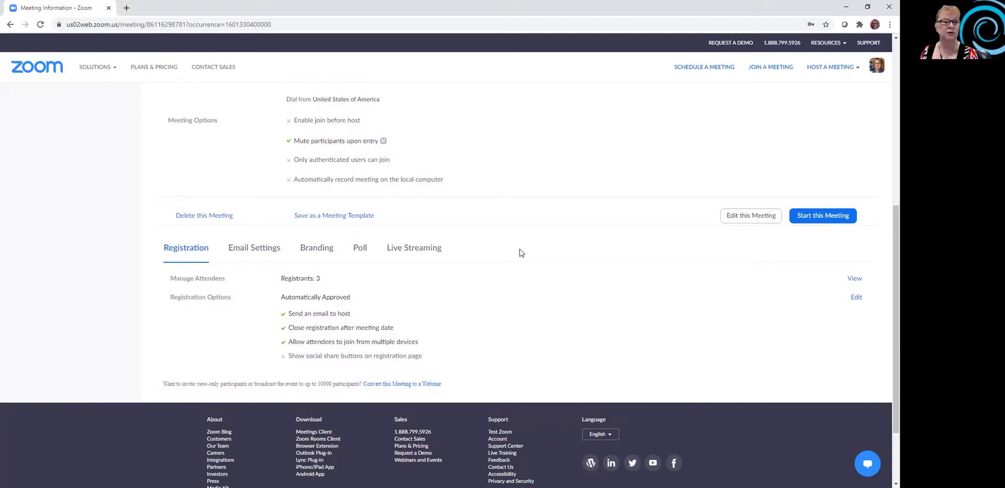
scroll(519, 253, "down", 1)
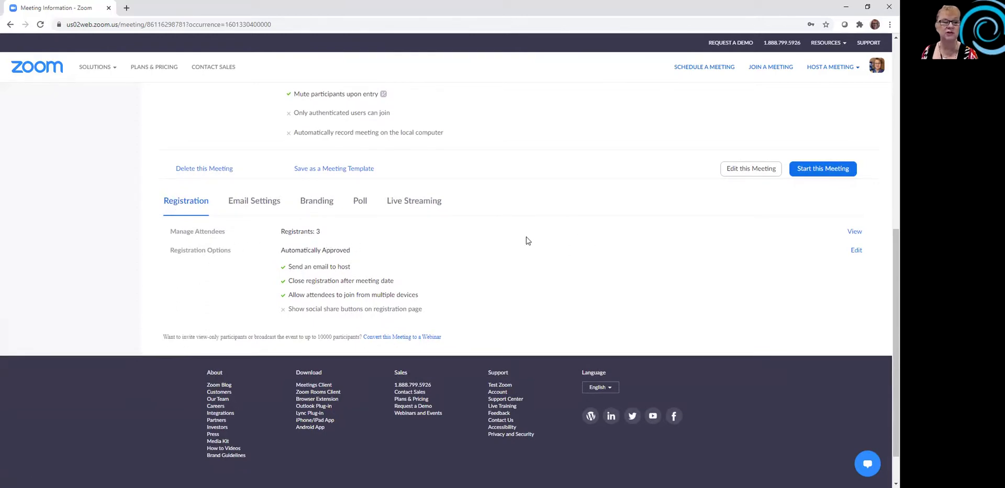
left_click(854, 231)
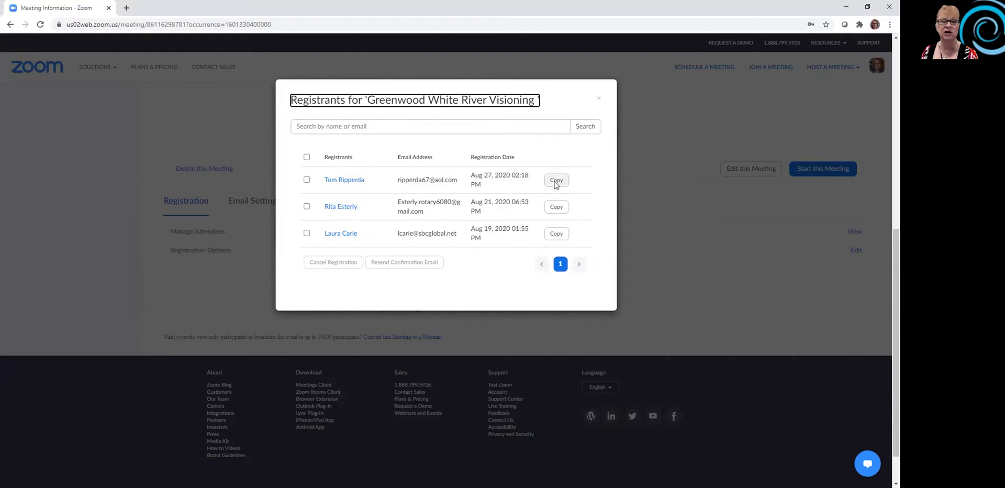
left_click(599, 99)
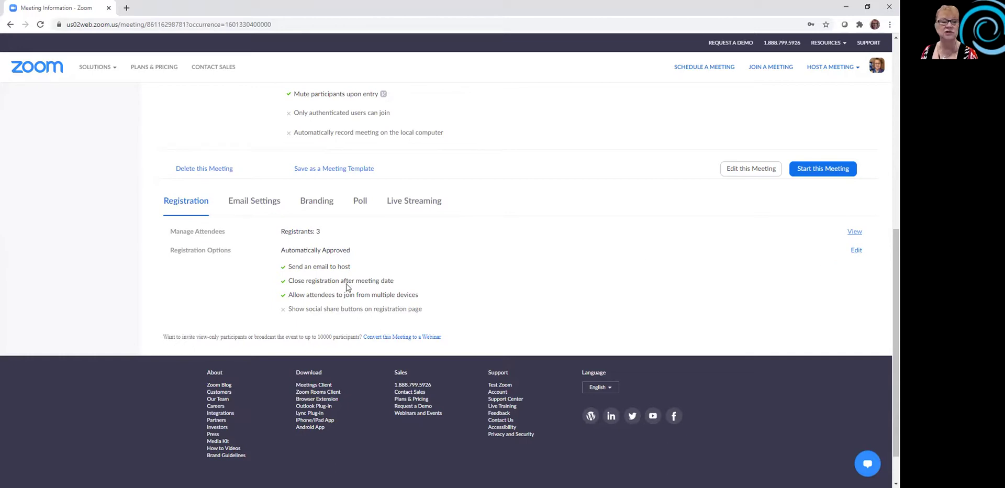
- Examine the registration options, question fields and the custom question "Current role in Club", leaving without saving changes
left_click(856, 250)
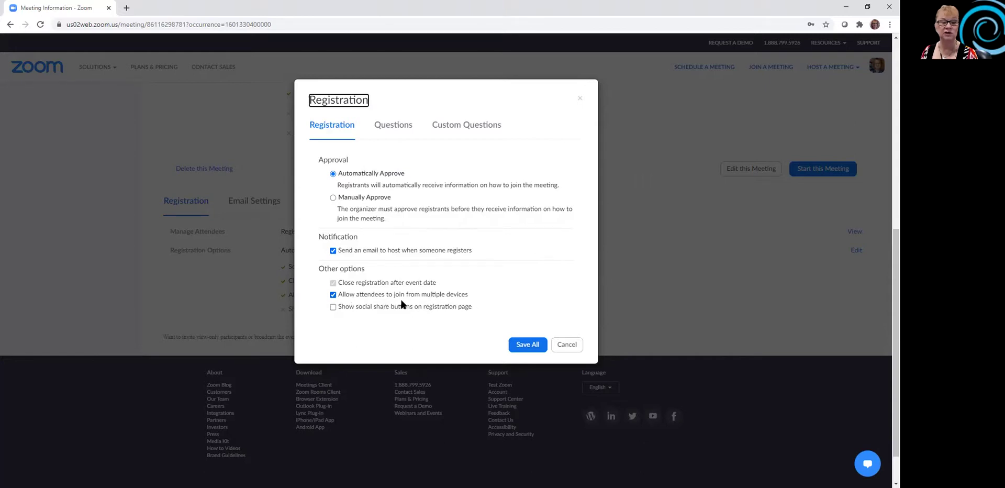
left_click(401, 128)
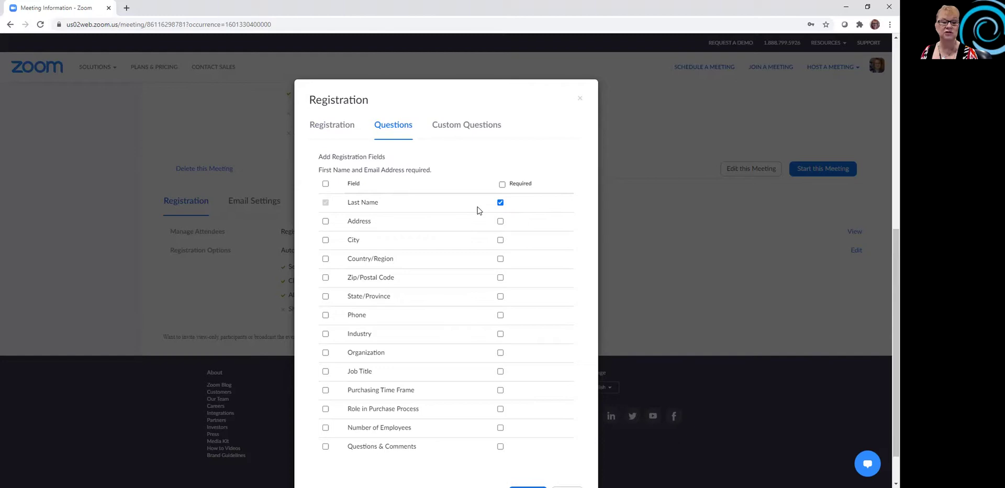
left_click(476, 128)
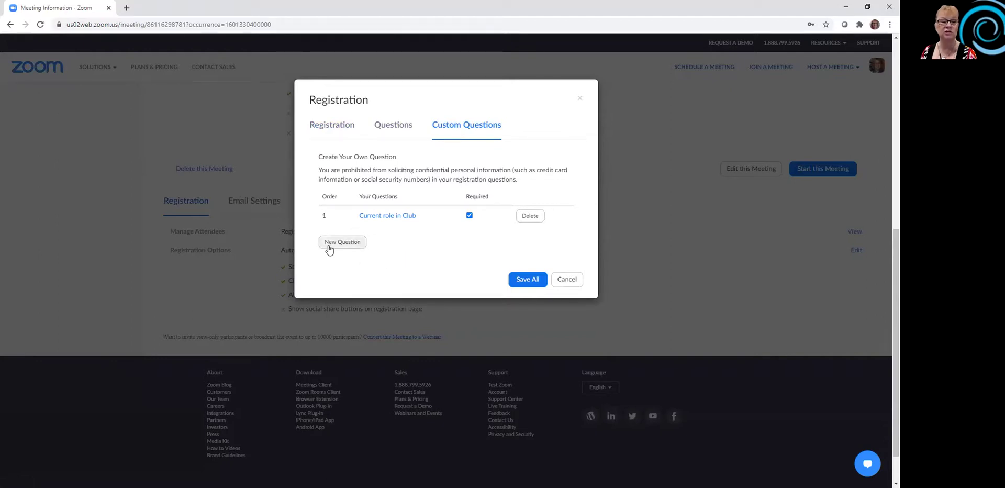
left_click(391, 219)
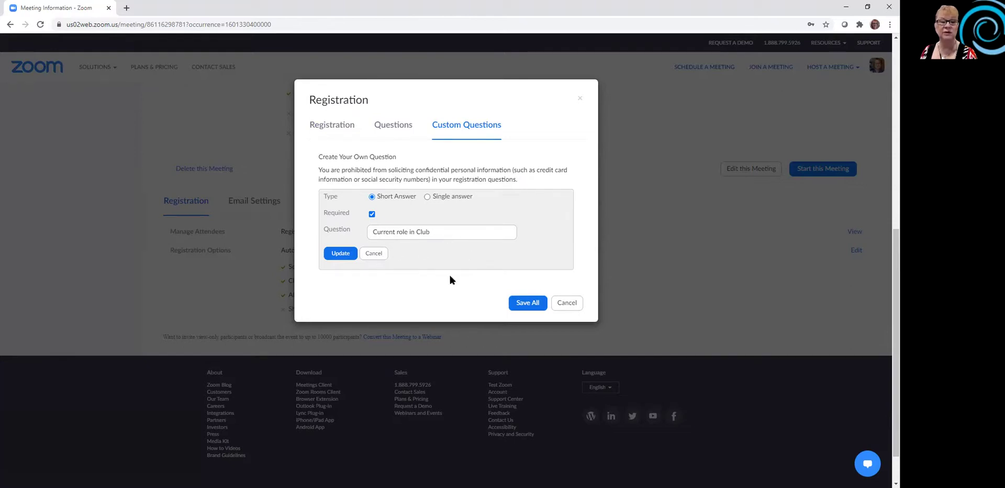
left_click(567, 304)
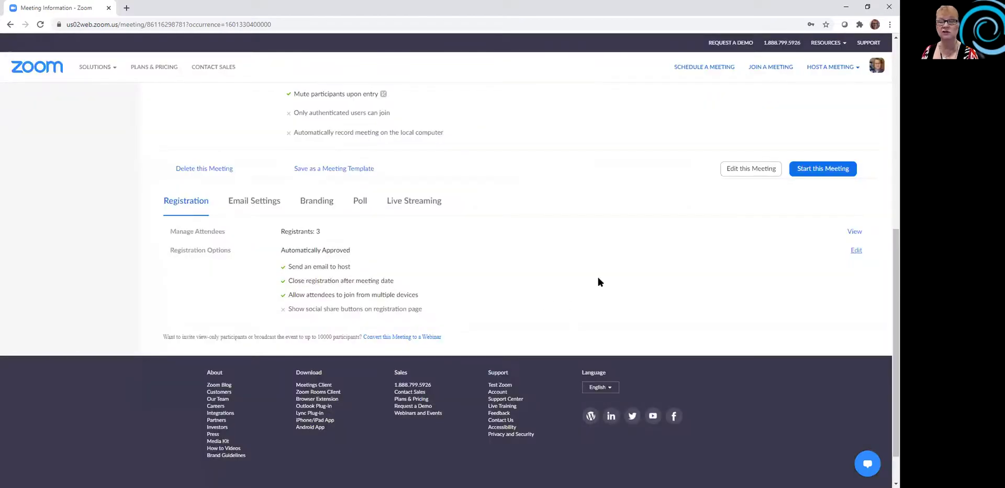
- Open the registrants' confirmation email for editing and read the custom text at the start of its body
left_click(254, 203)
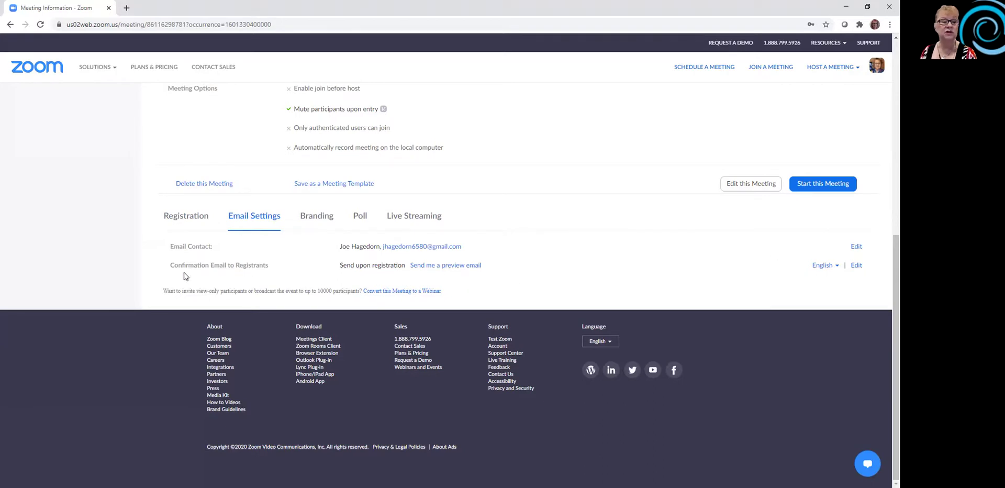
left_click(857, 266)
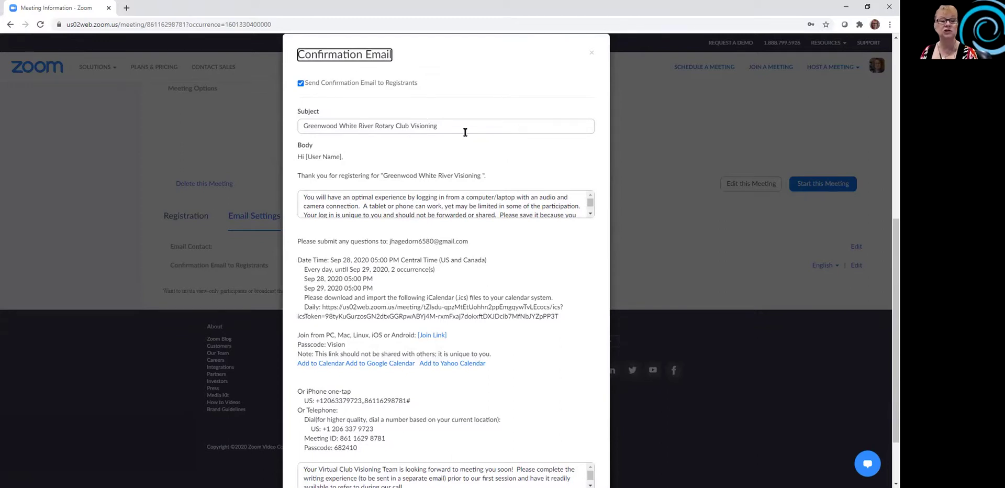
left_click(591, 202)
mouse_move(590, 202)
left_mouse_down()
mouse_move(589, 211)
mouse_move(590, 202)
left_mouse_up()
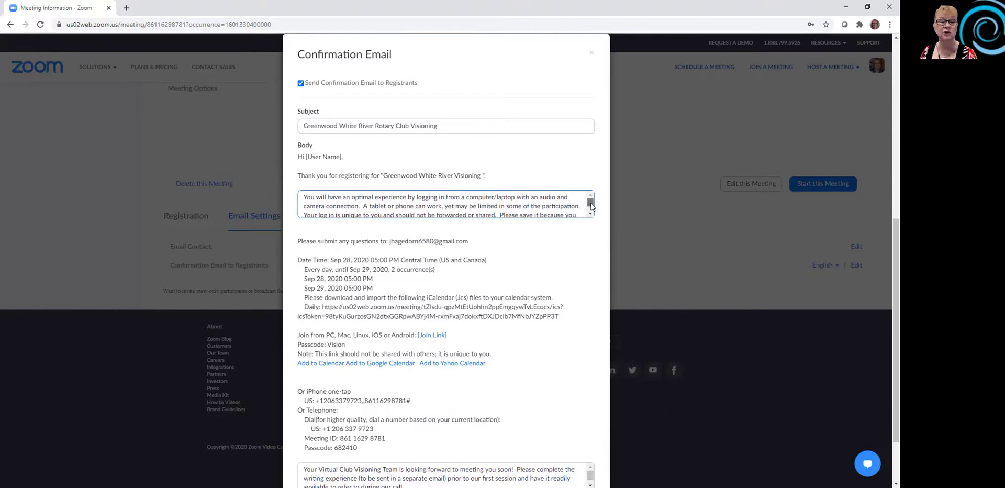
left_click_drag(591, 206, 593, 211)
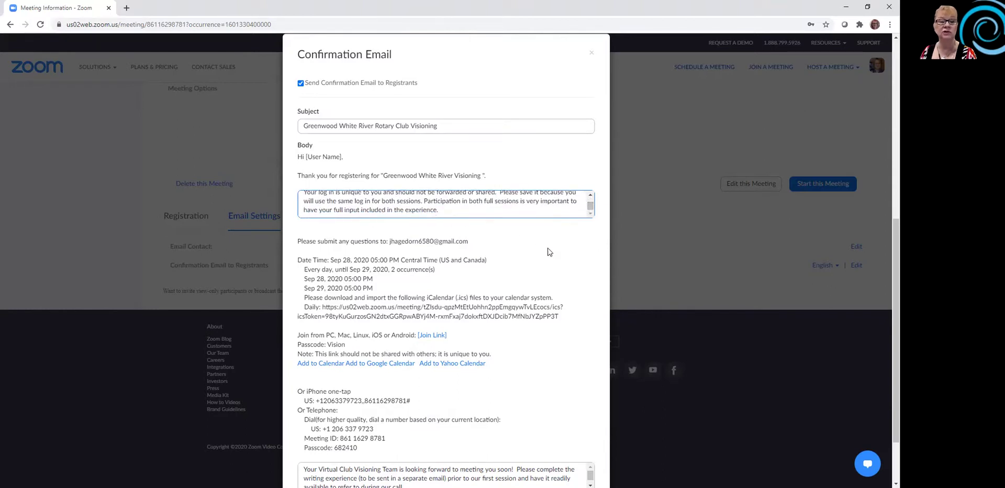
- Read the rest of the confirmation email down to its closing custom text, and close it without saving
scroll(577, 274, "down", 1)
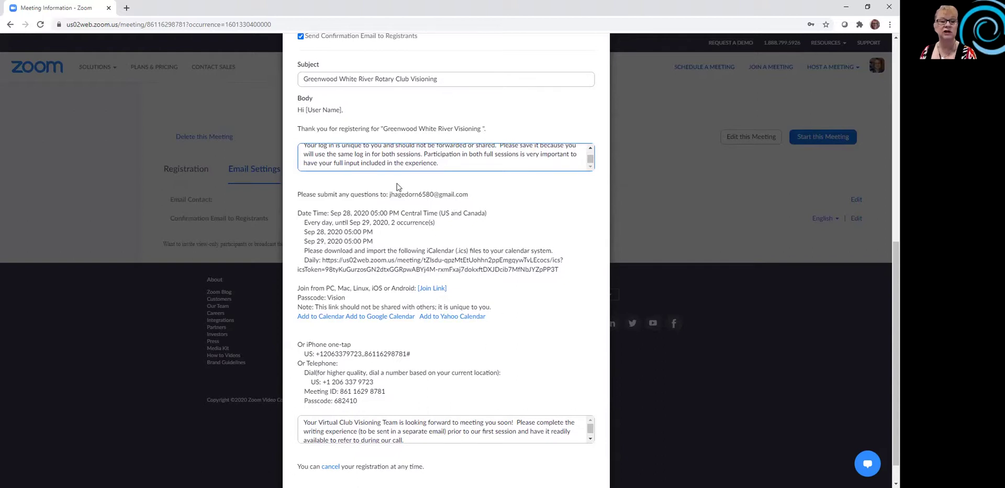
scroll(374, 217, "down", 1)
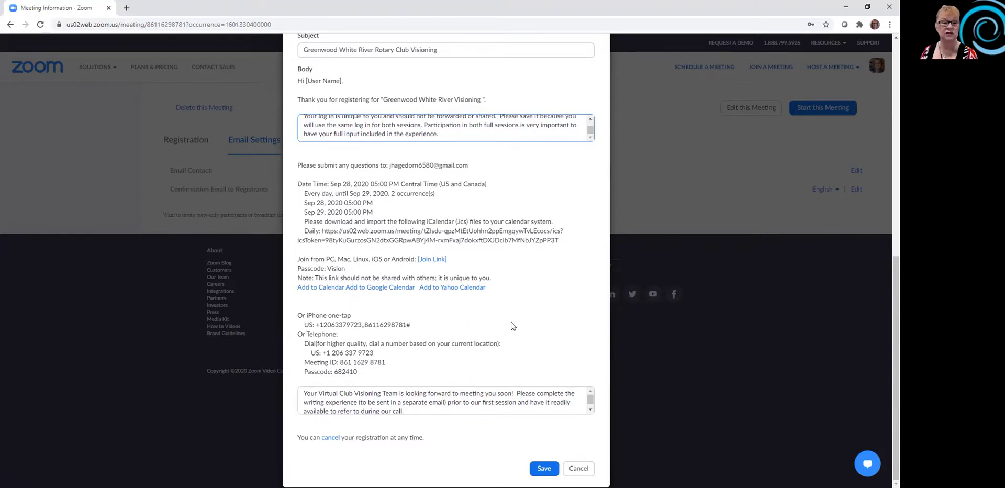
left_click_drag(591, 402, 591, 398)
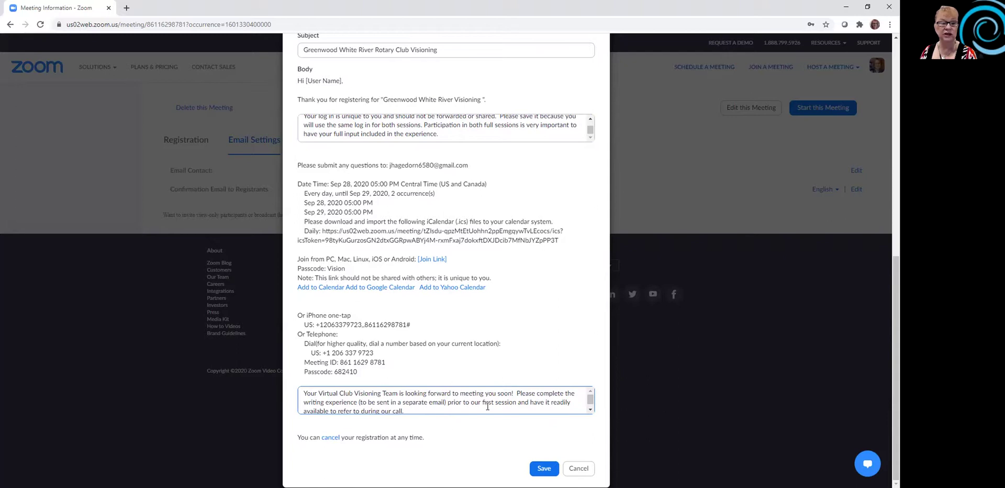
scroll(475, 401, "down", 1)
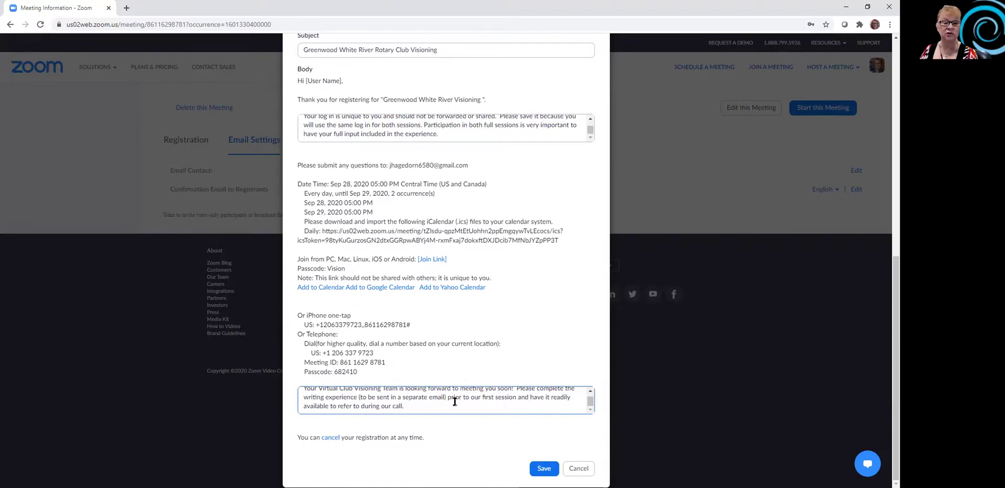
left_click(578, 469)
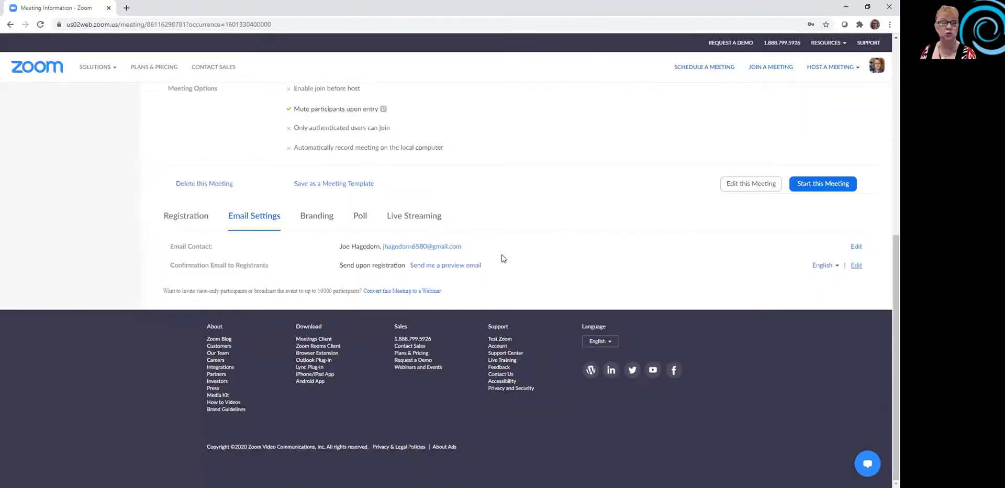
- View the meeting's branding settings, including the invitation page banner and the logo requirements
left_click(321, 219)
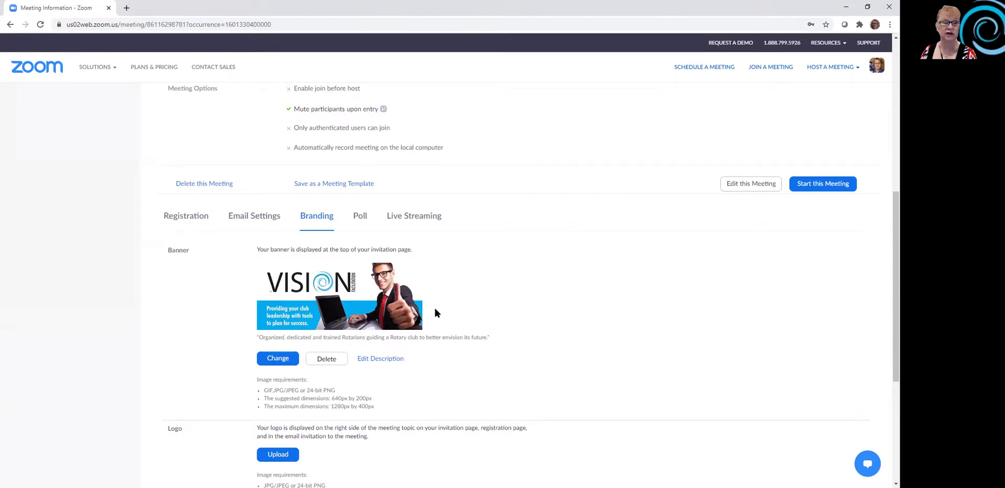
scroll(491, 327, "down", 1)
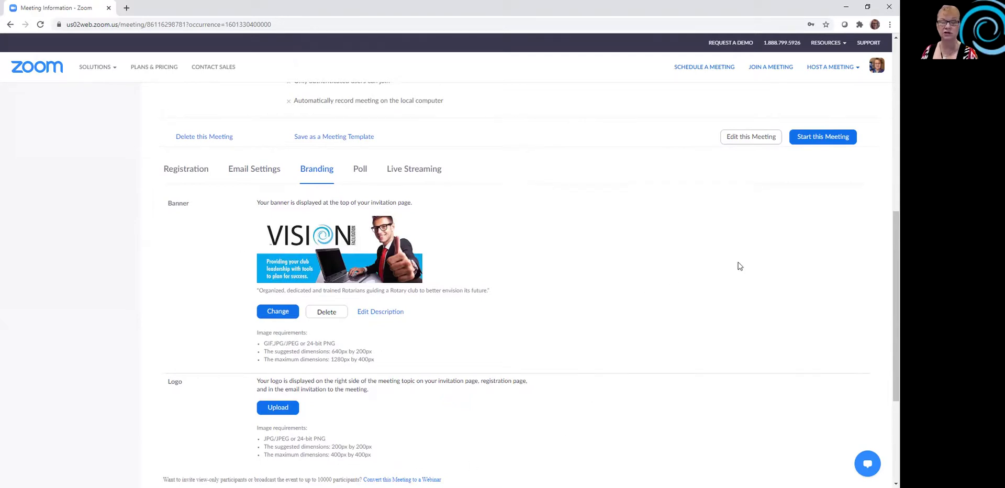
scroll(739, 266, "up", 2)
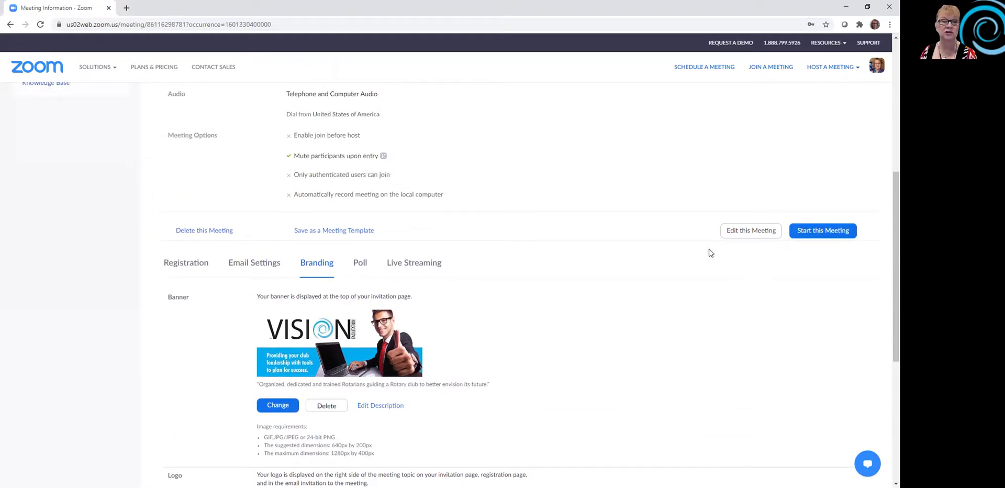
- View the meeting's polls, examine the question and answers of the "Writing Experience" poll, and close it without saving
left_click(360, 263)
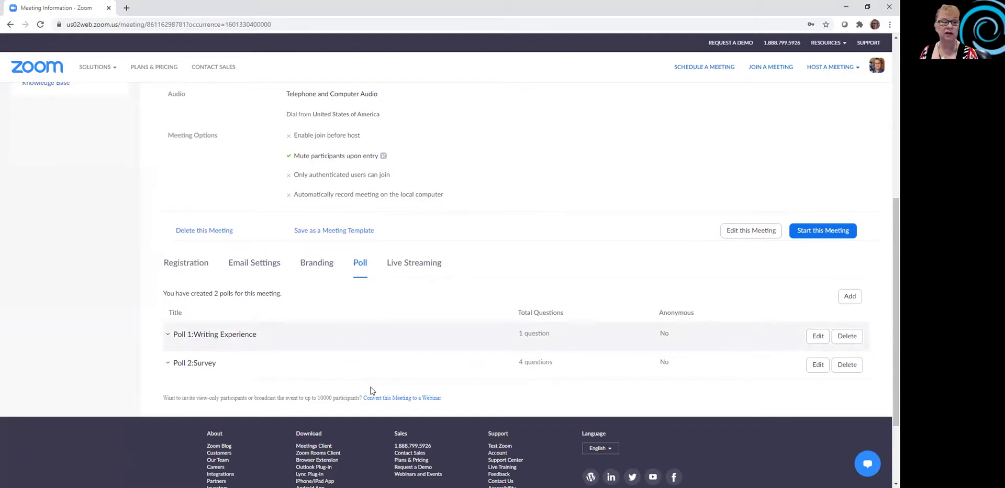
scroll(389, 381, "down", 1)
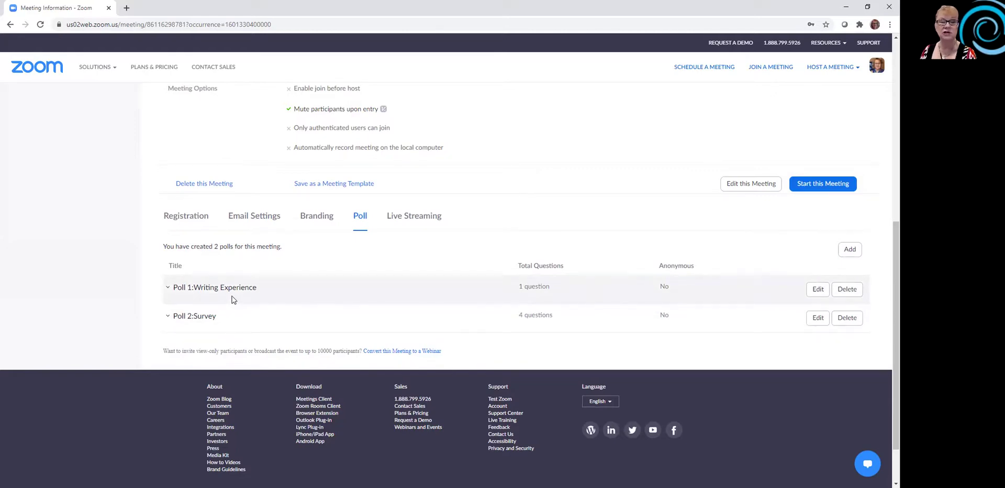
left_click(817, 290)
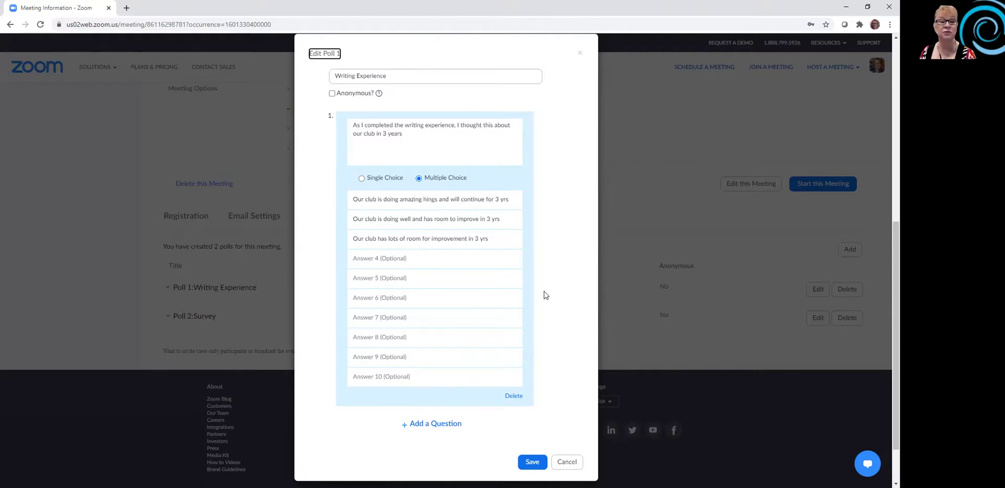
left_click(566, 462)
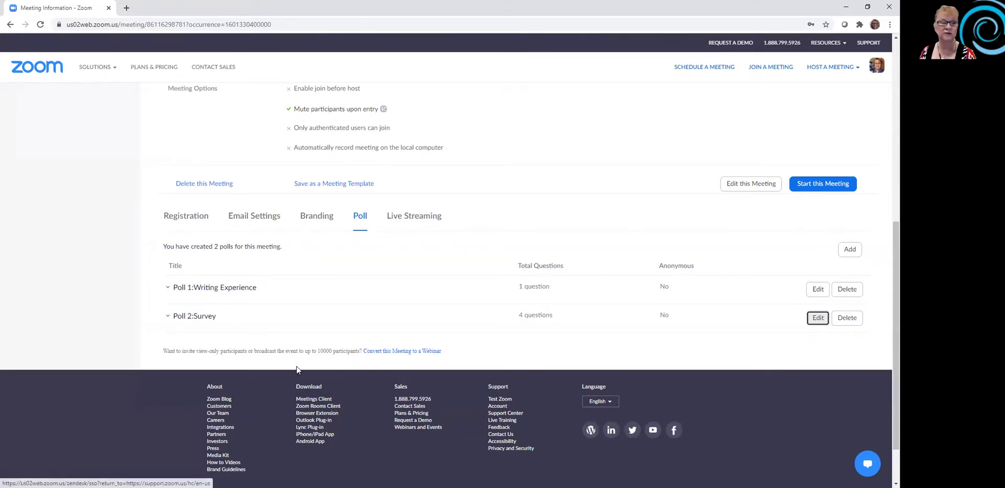
- Examine all four questions and their answer choices in the "Survey" poll, and close it without saving
left_click(817, 317)
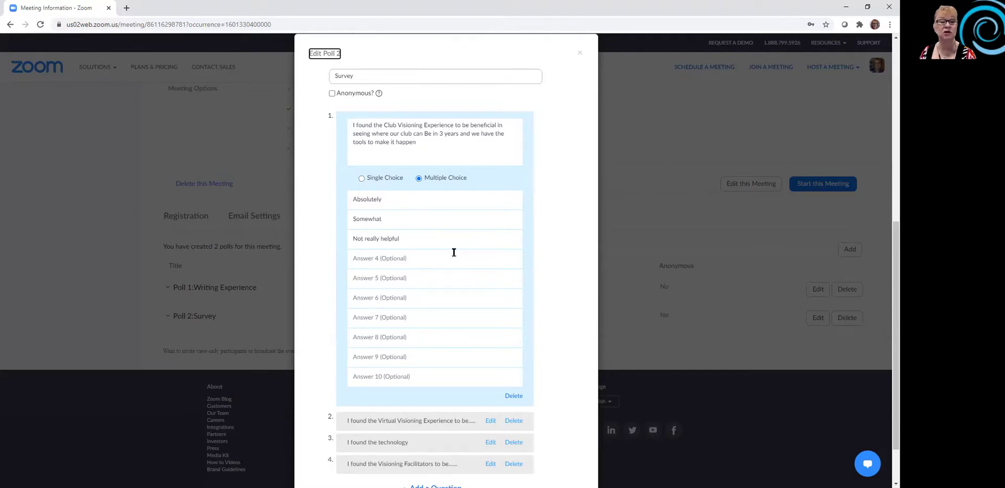
scroll(548, 429, "down", 2)
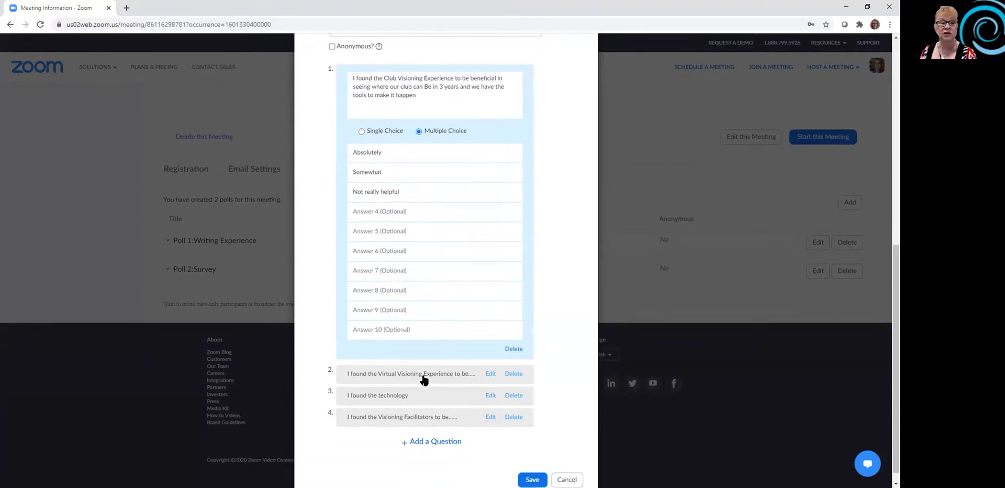
left_click(490, 374)
scroll(568, 297, "down", 4)
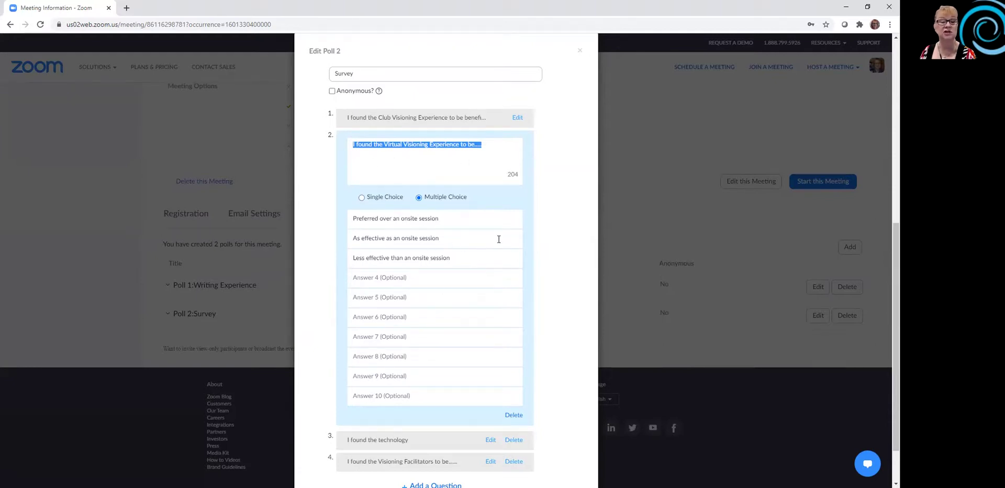
scroll(499, 240, "down", 1)
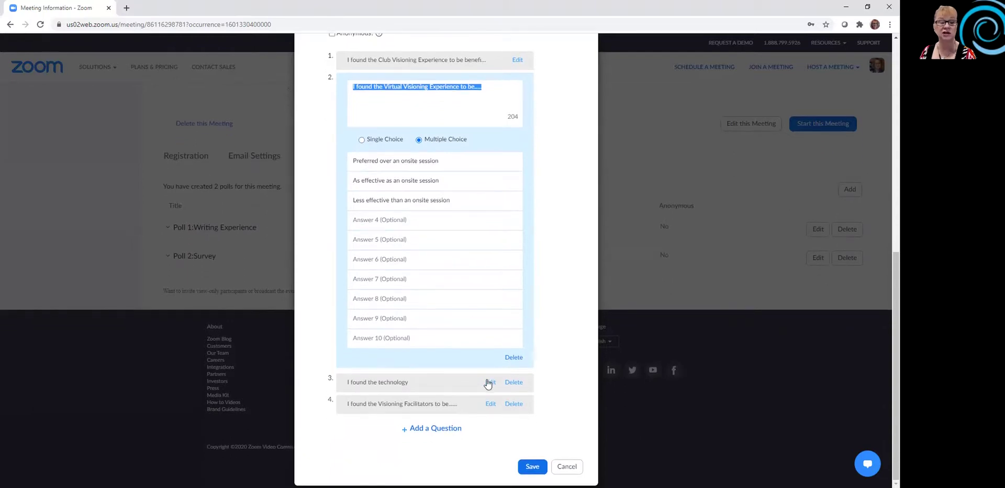
left_click(489, 382)
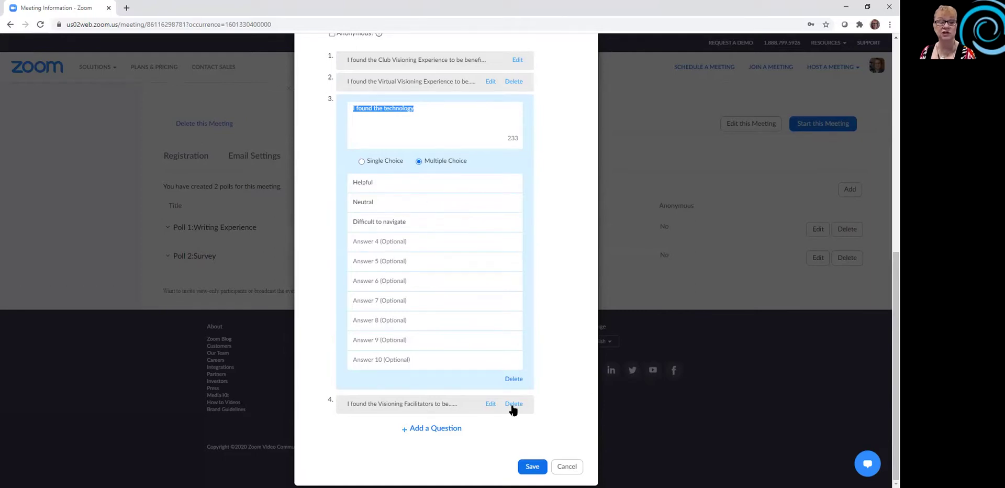
left_click(490, 404)
scroll(529, 280, "down", 5)
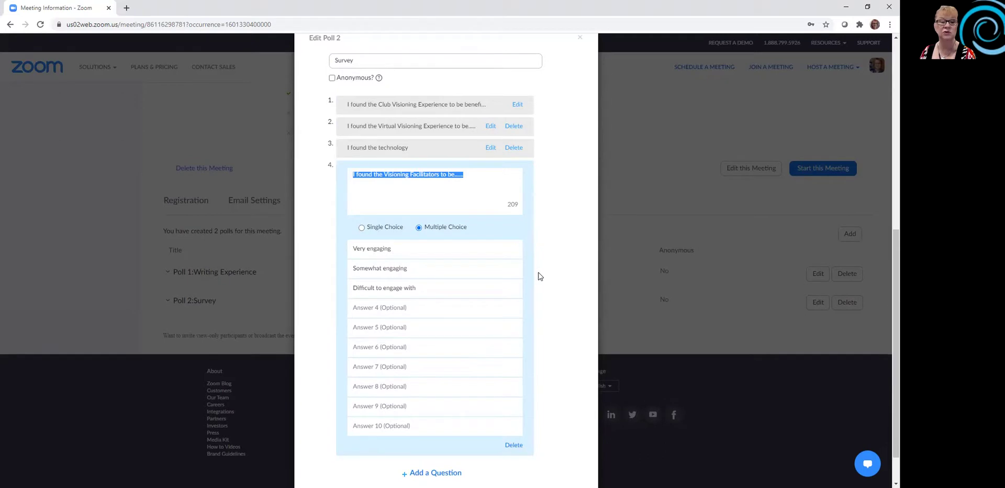
scroll(539, 278, "down", 1)
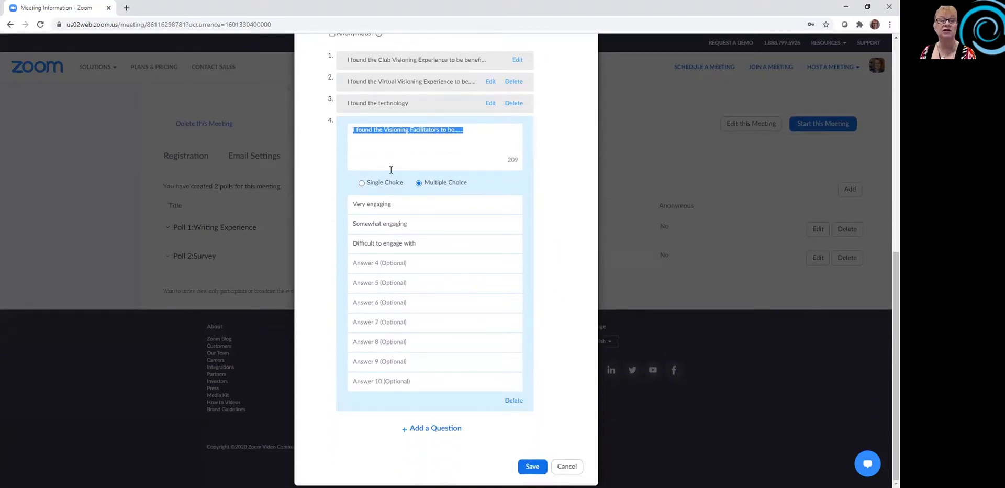
left_click(566, 466)
- Look back over the meeting's details, from the poll list up to its topic, schedule, security and meeting options
scroll(471, 280, "up", 3)
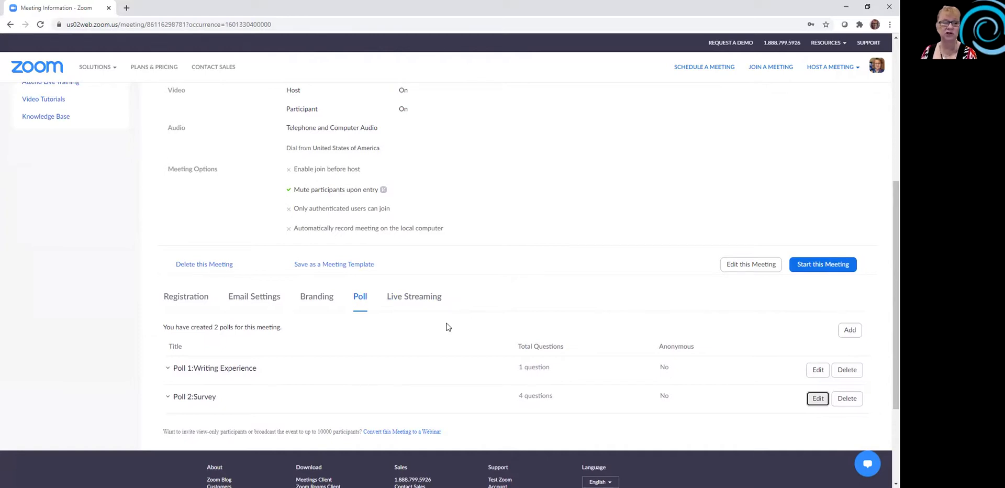
scroll(447, 327, "down", 1)
scroll(448, 327, "up", 1)
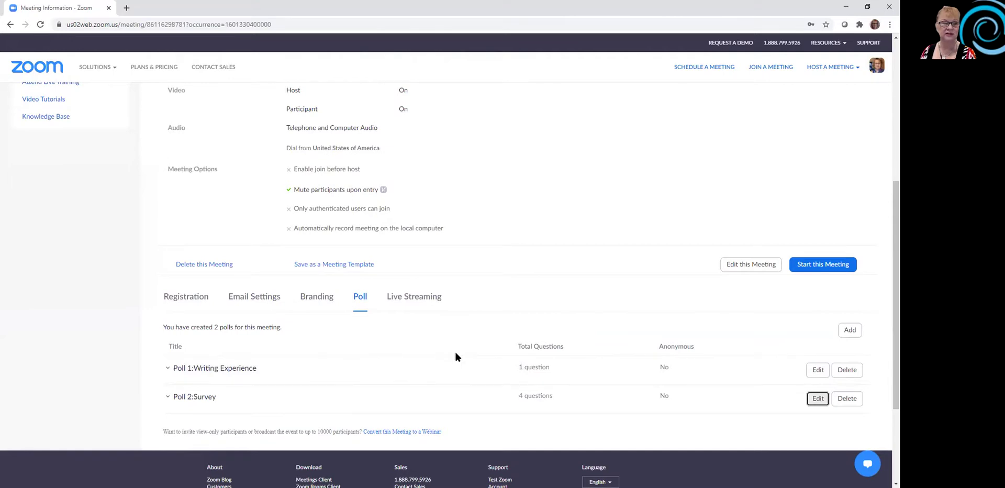
scroll(455, 356, "down", 1)
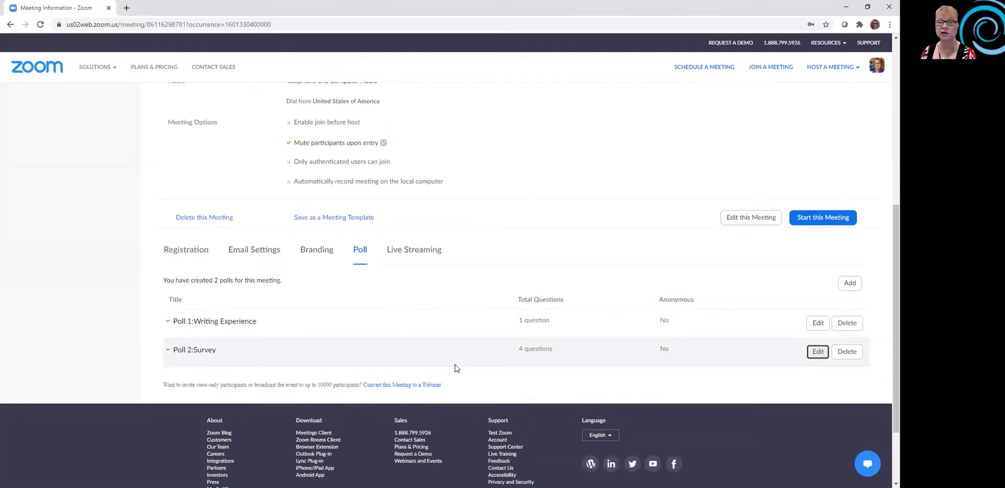
scroll(476, 335, "up", 7)
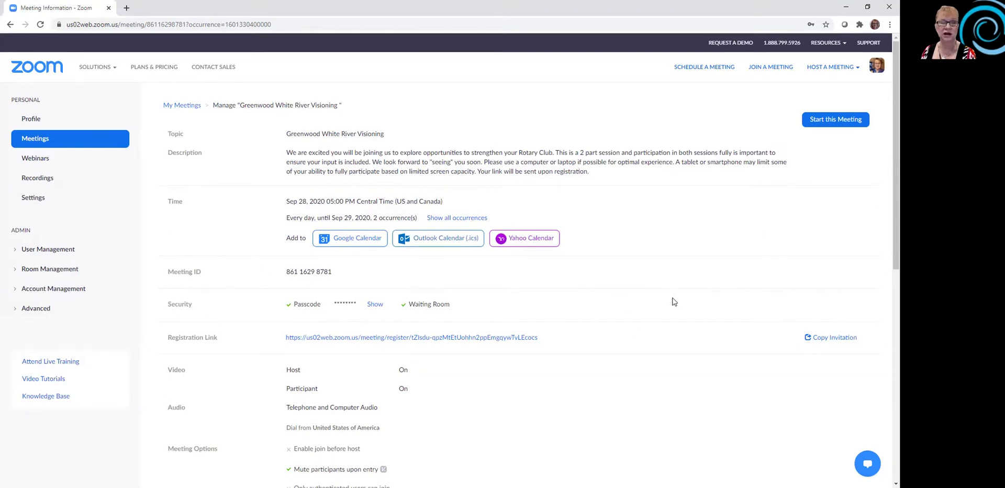
scroll(674, 301, "down", 3)
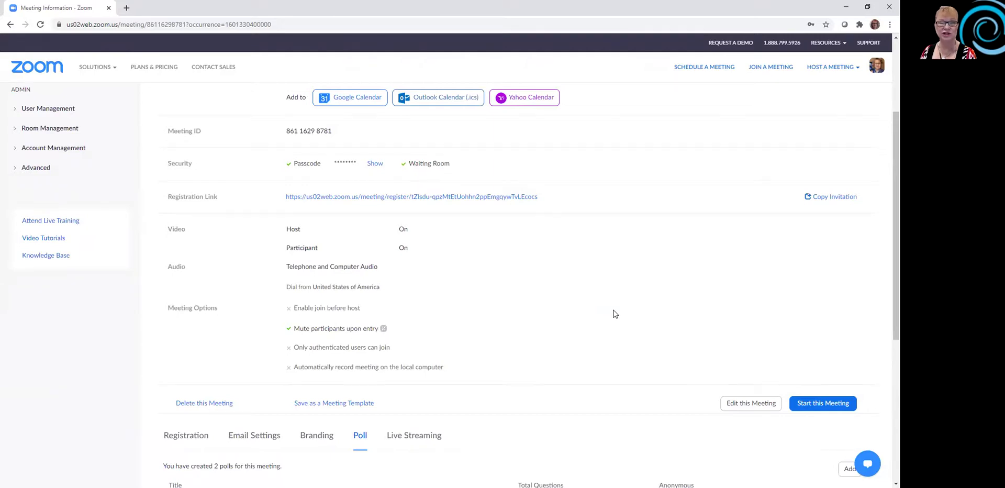
scroll(615, 313, "up", 2)
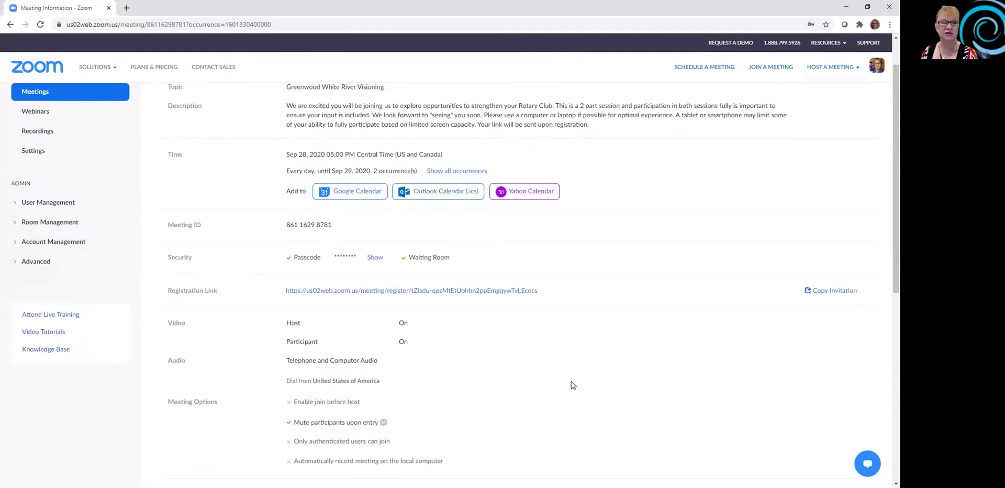